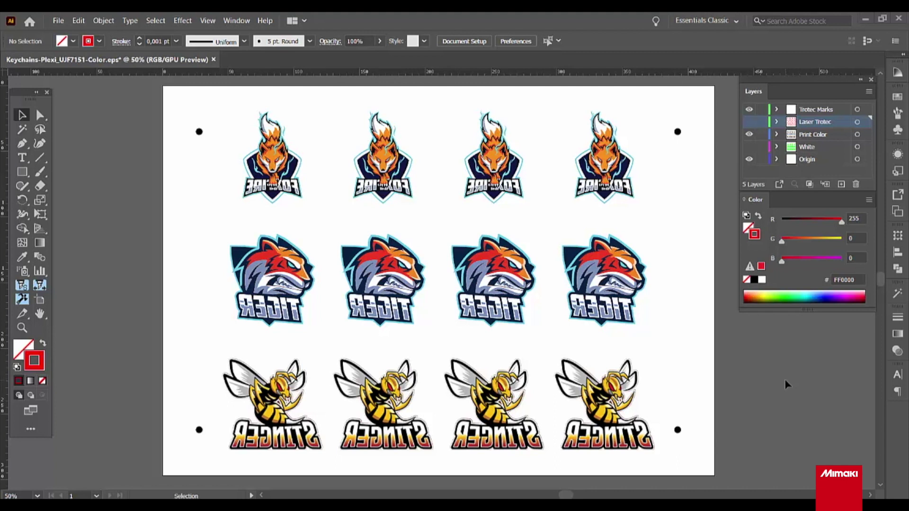
- Hide the Trotec Marks and Print Color layers, inspect the artboard's dimensions, and show the Print Color layer again
click(749, 109)
click(749, 134)
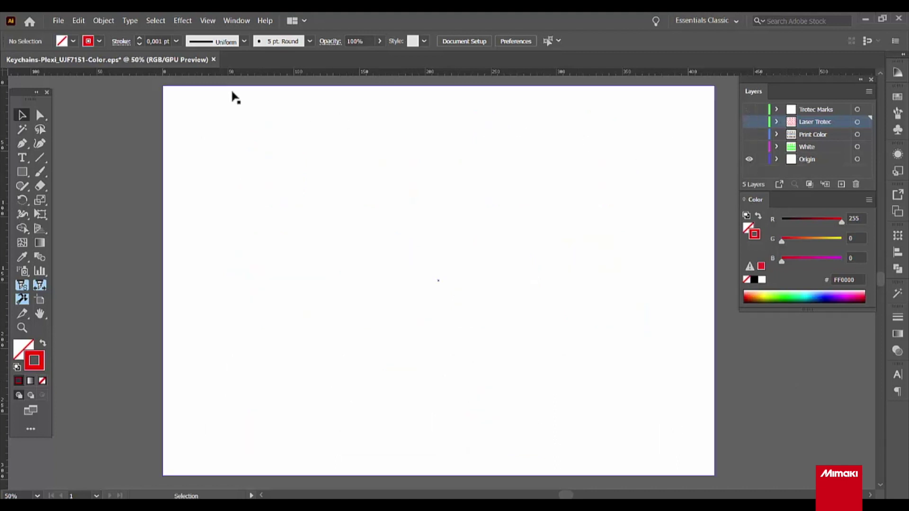
click(40, 303)
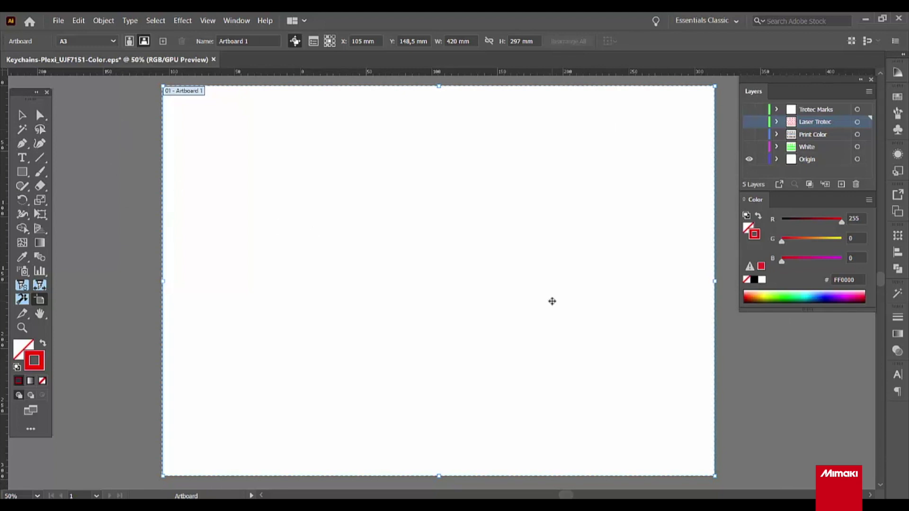
click(749, 134)
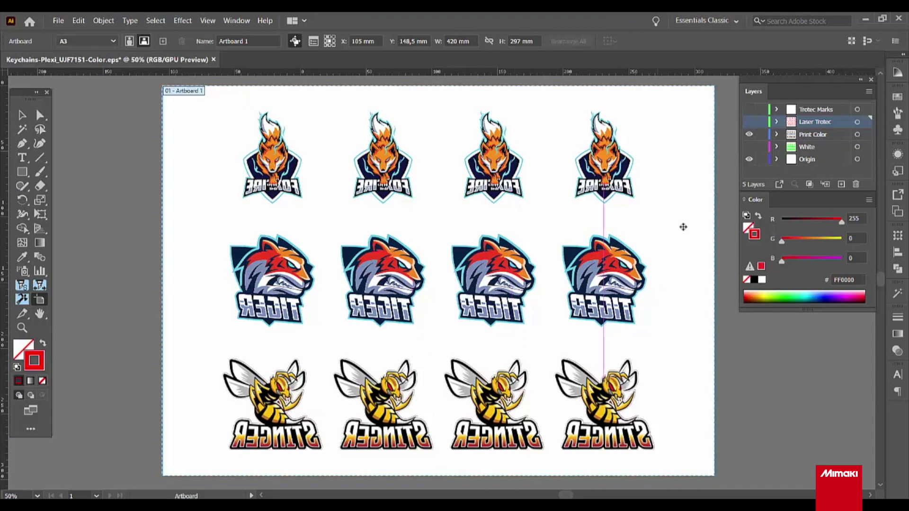
- Display only the Laser Trotec cut contours in outline view instead of the Print Color artwork, and examine the selected contour group
click(749, 134)
click(748, 122)
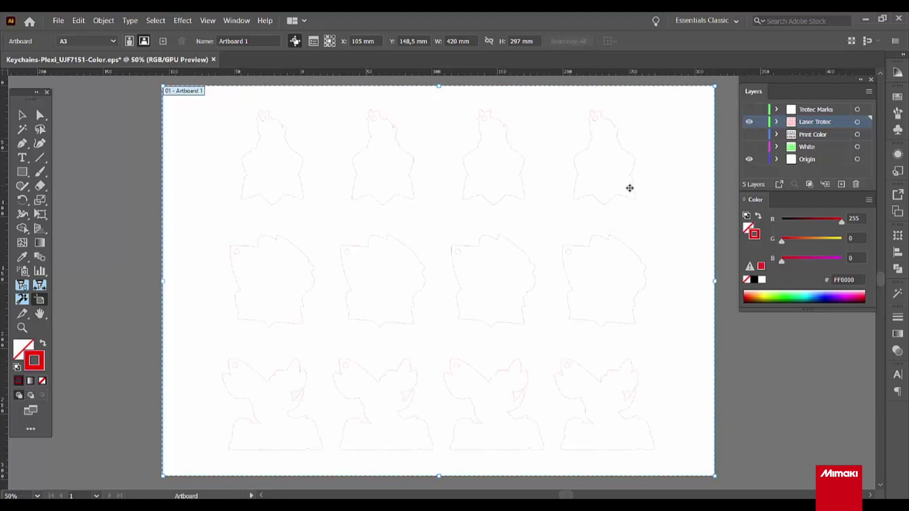
key(ctrl+y)
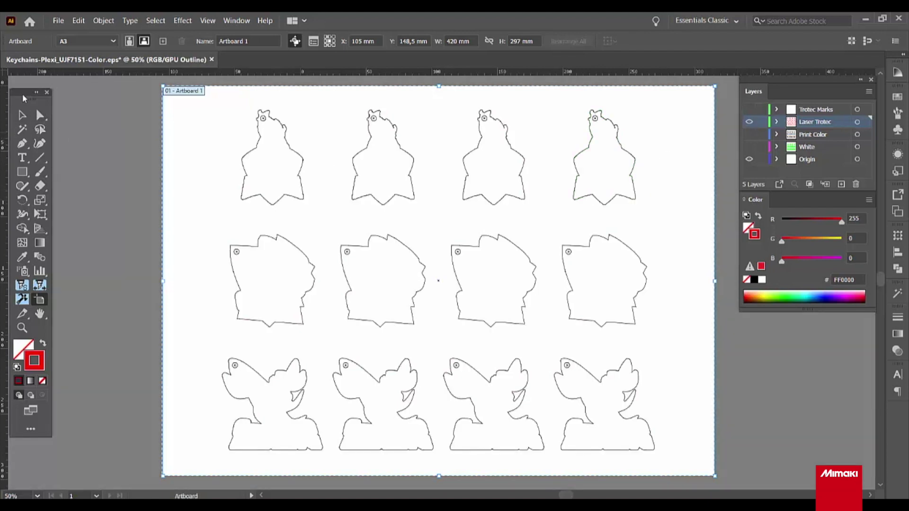
key(v)
click(284, 196)
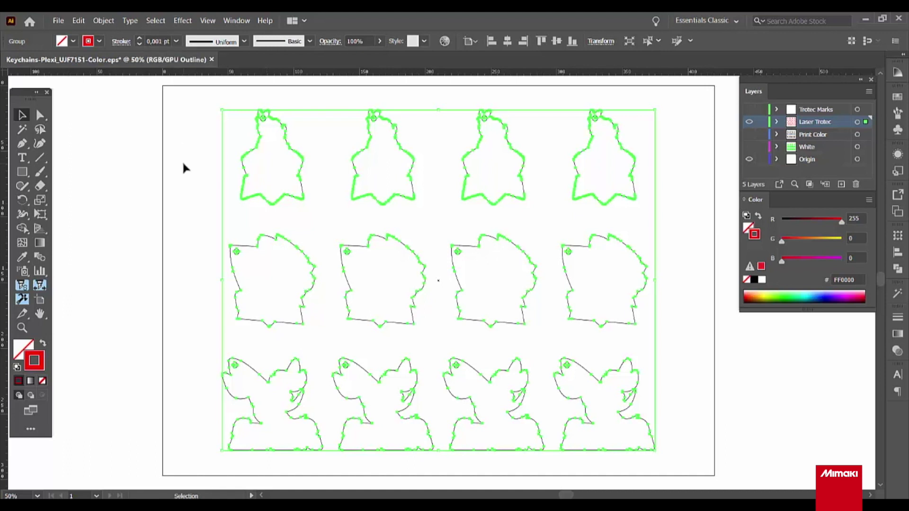
click(129, 248)
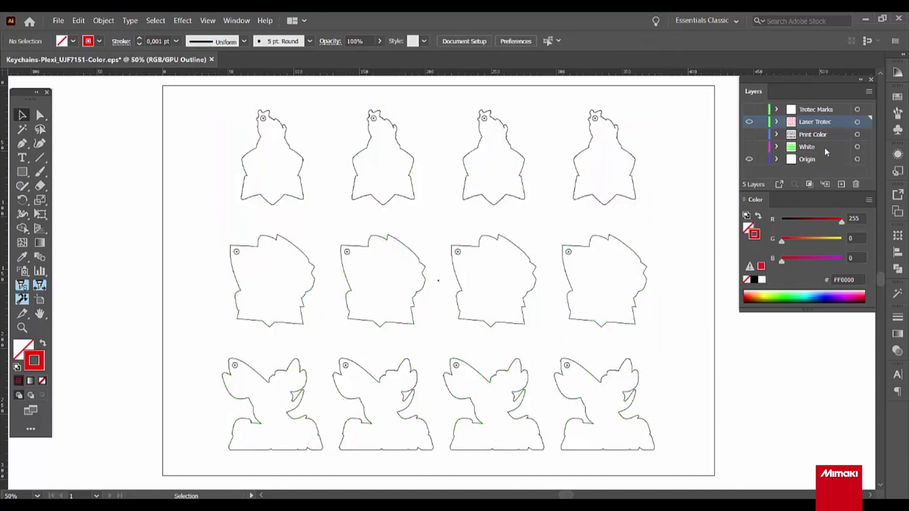
- Hide the Laser Trotec layer, show the White layer, and examine its filled shapes in preview mode
click(748, 121)
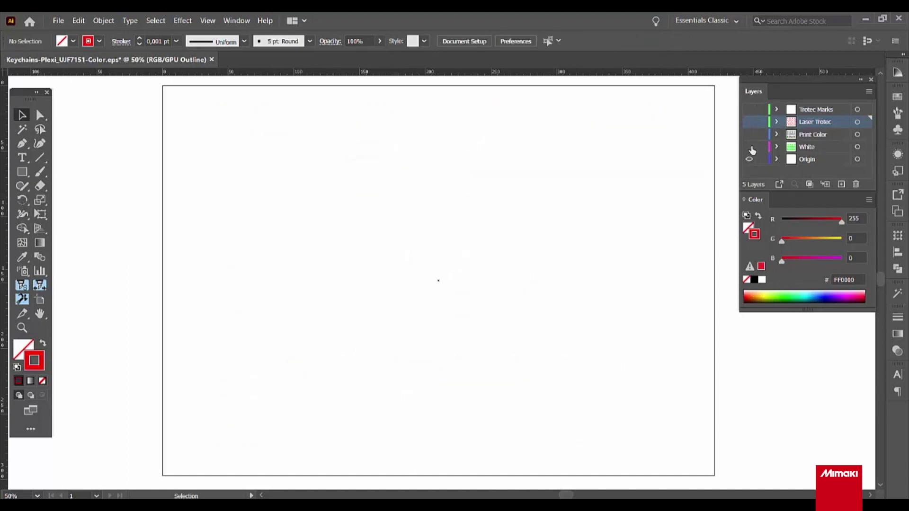
click(749, 147)
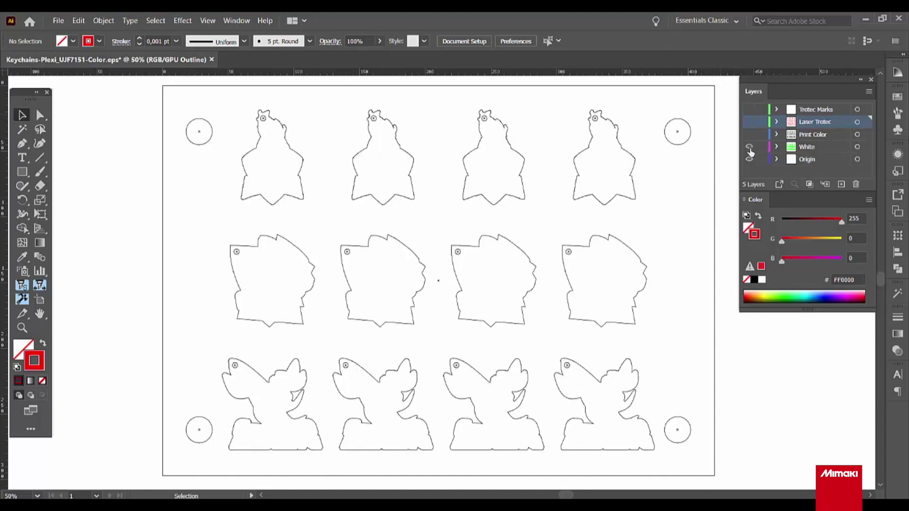
key(ctrl+y)
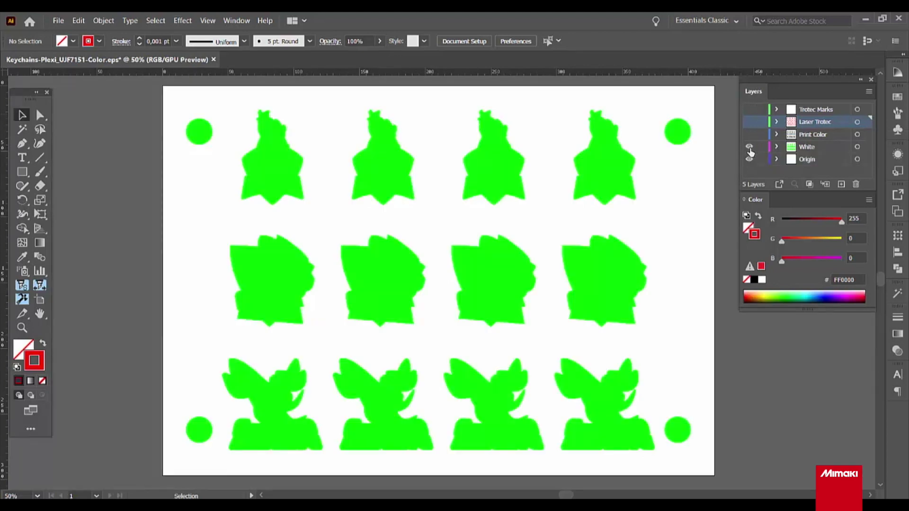
scroll(476, 416, up, 1)
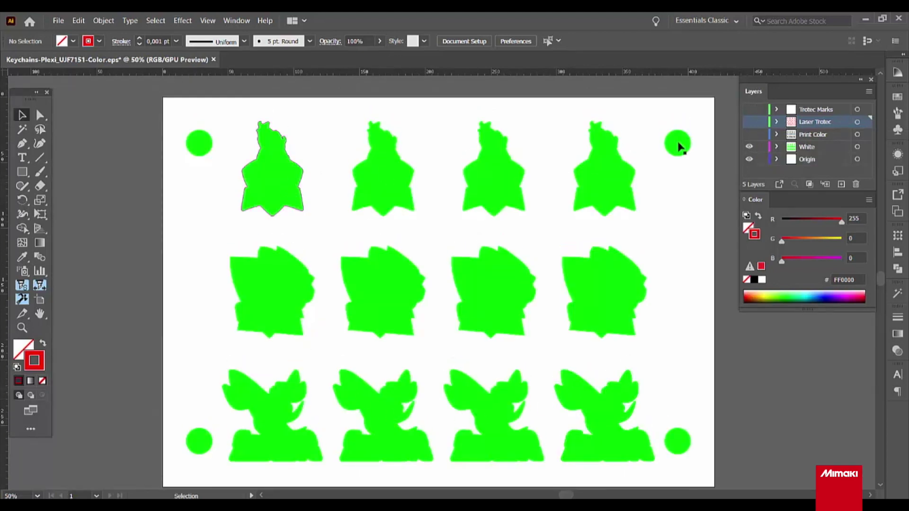
- Show the Print Color and Trotec Marks layers over White, and examine the two upper registration marks
click(748, 135)
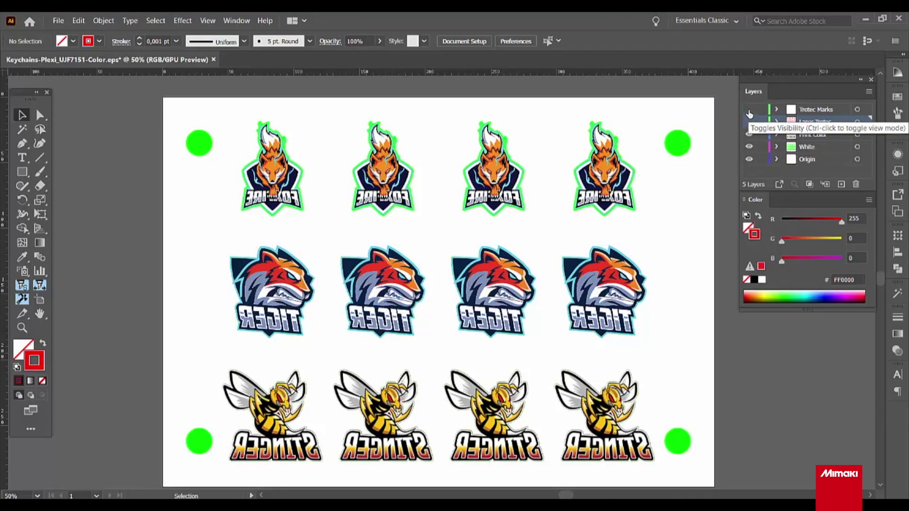
click(749, 110)
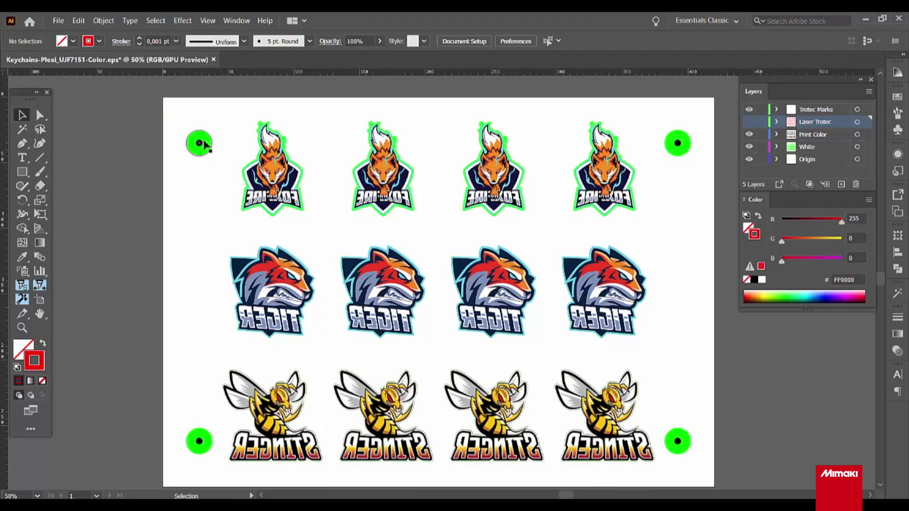
click(199, 144)
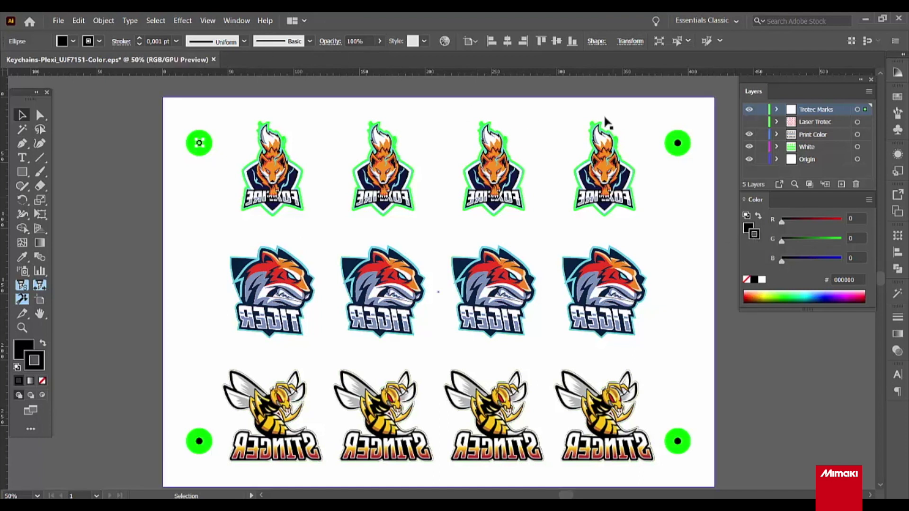
click(677, 142)
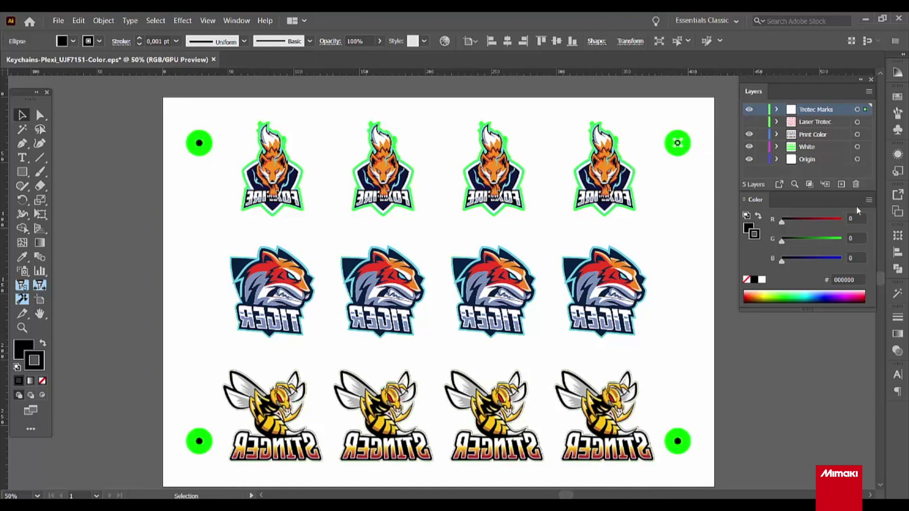
key(ctrl+shift+a)
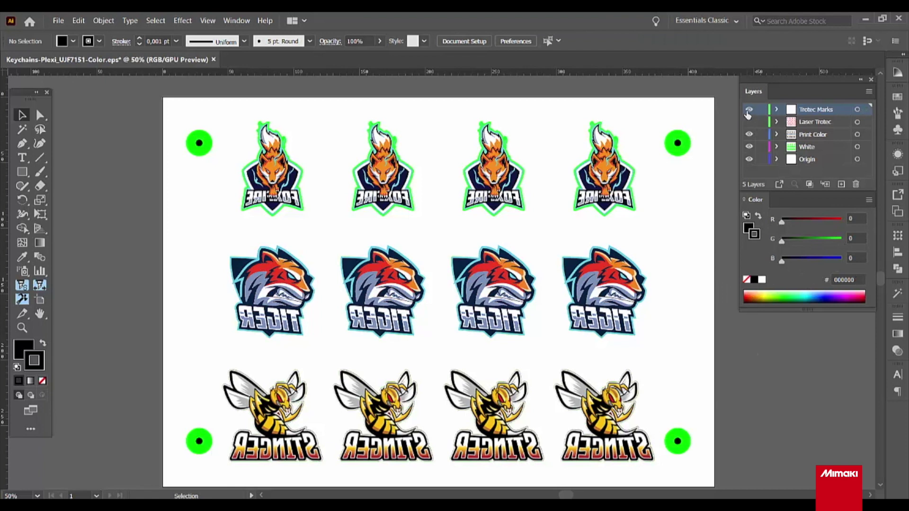
- Hide the Trotec Marks and White layers, and look at the existing EPS files in Save As without saving
click(749, 109)
click(749, 147)
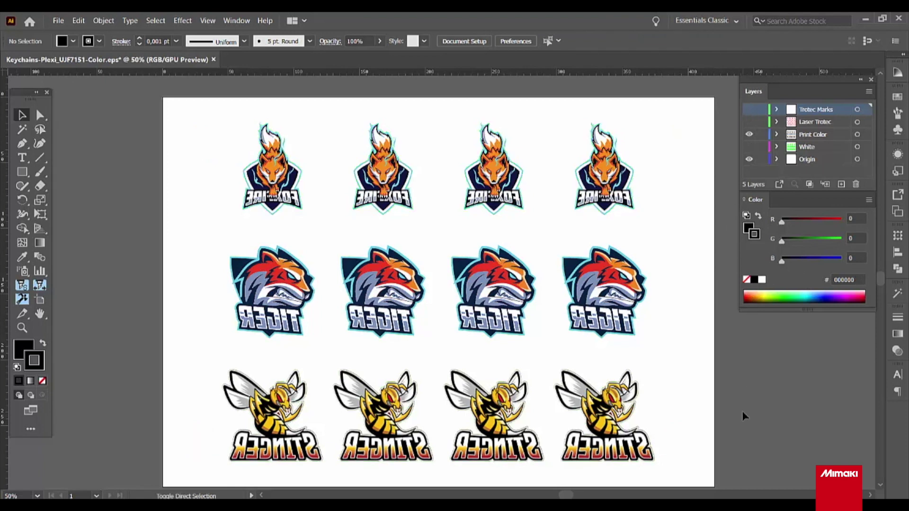
key(ctrl+shift+s)
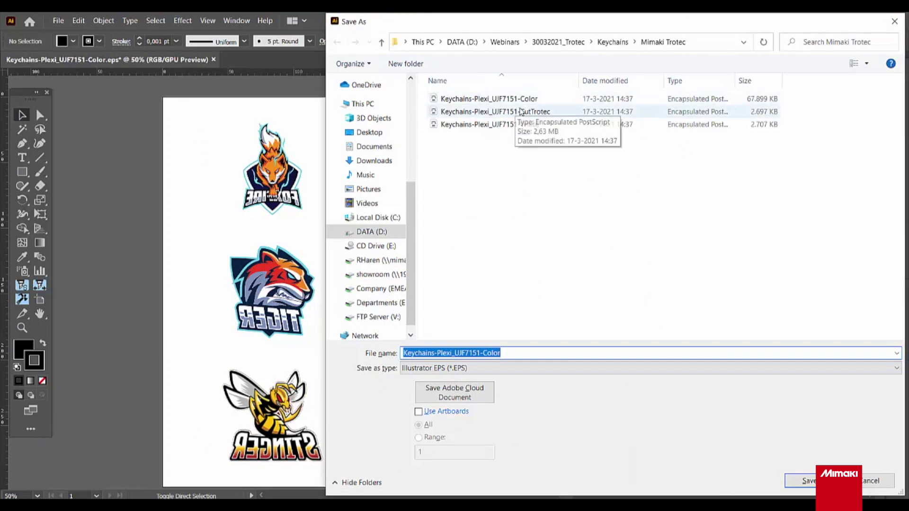
click(878, 480)
- Show the White layer instead of Print Color, and look at the matching EPS file in Save As without saving
click(749, 135)
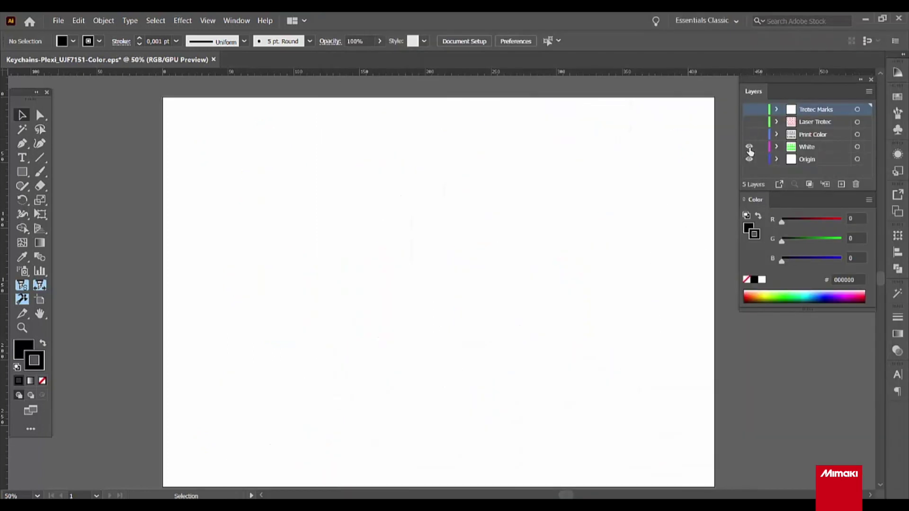
click(749, 146)
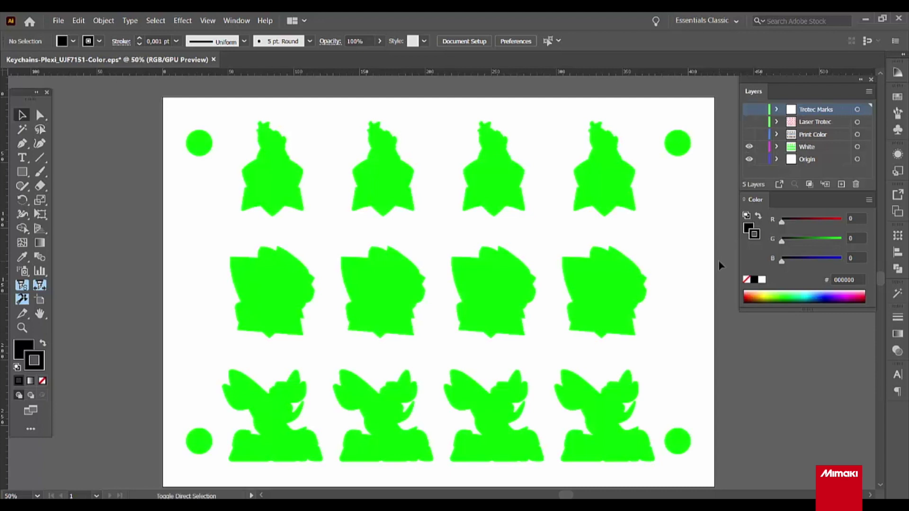
key(ctrl+shift+s)
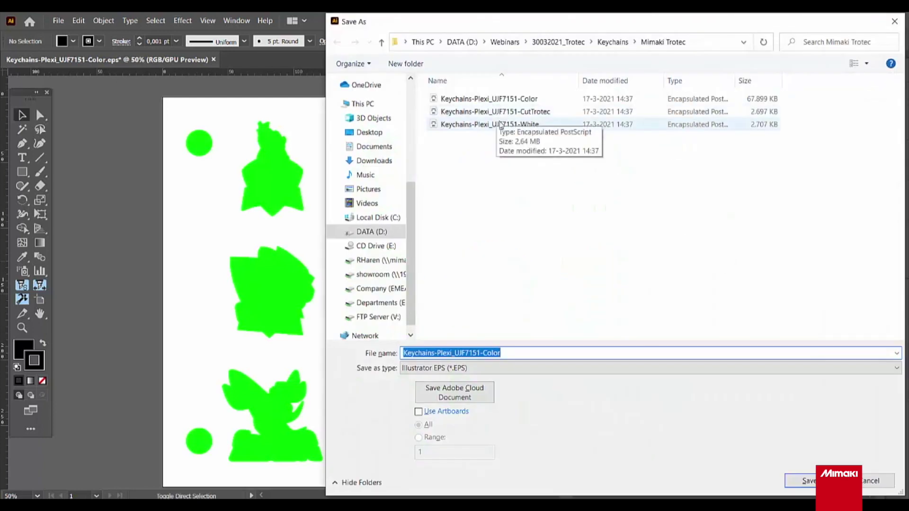
click(878, 481)
- Isolate the Laser Trotec layer by hiding White and Origin, and display its cut contours in outline view
click(749, 147)
click(748, 159)
key(ctrl+y)
click(749, 122)
key(ctrl+y)
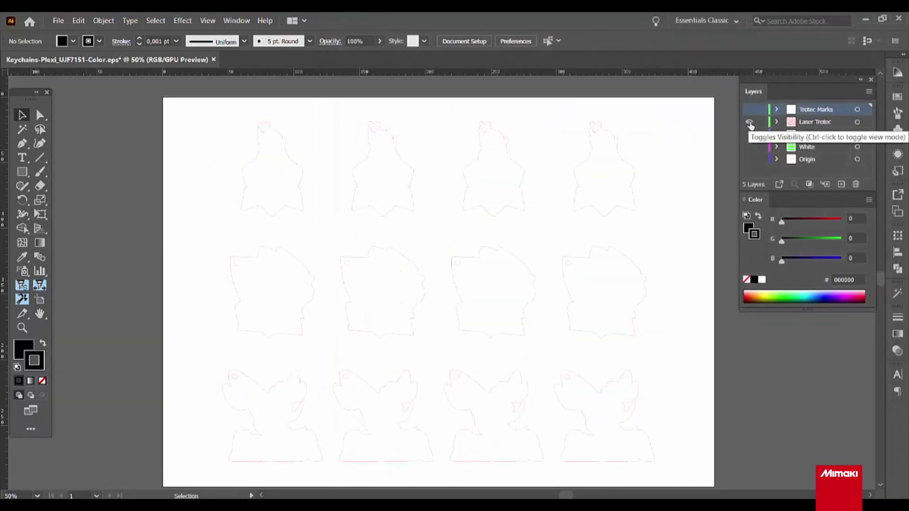
key(ctrl+y)
- Choose Keychains-Plexi_UJF7151-CutTrotec as the EPS file name in Save As, and cancel without saving
key(ctrl)
key(ctrl+shift+s)
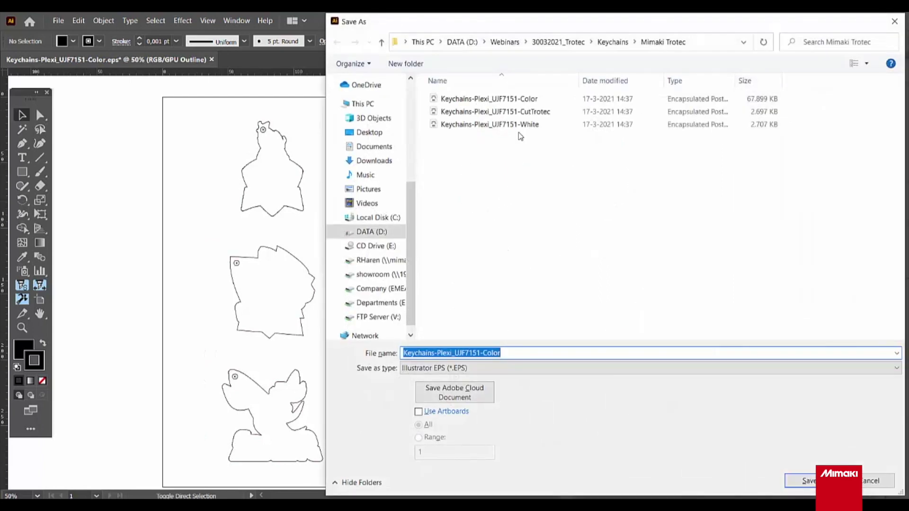
click(501, 112)
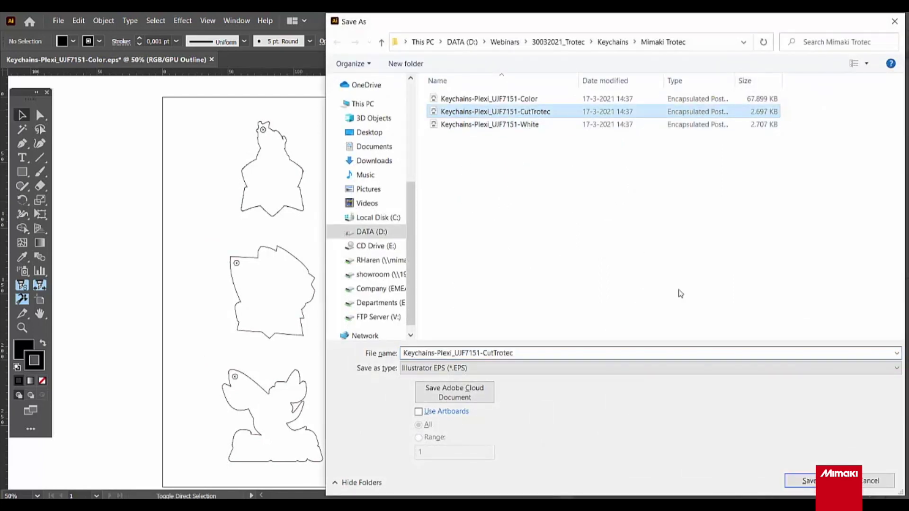
click(864, 483)
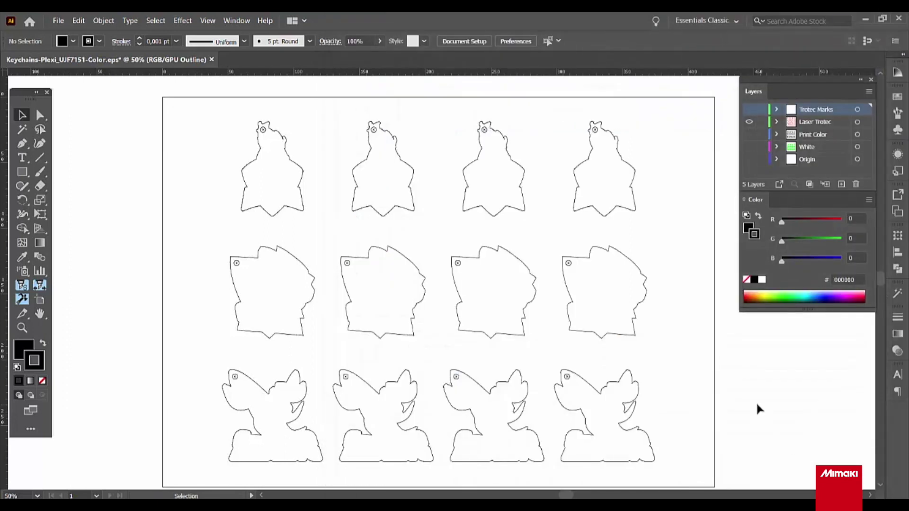
- Make the Trotec Marks, Laser Trotec, Print Color and White layers visible together
click(749, 122)
click(749, 110)
click(748, 121)
click(749, 134)
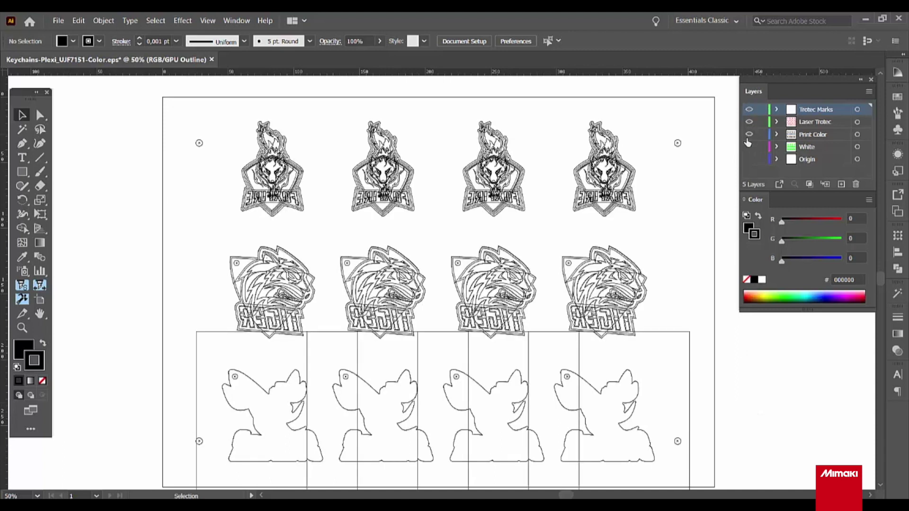
click(749, 147)
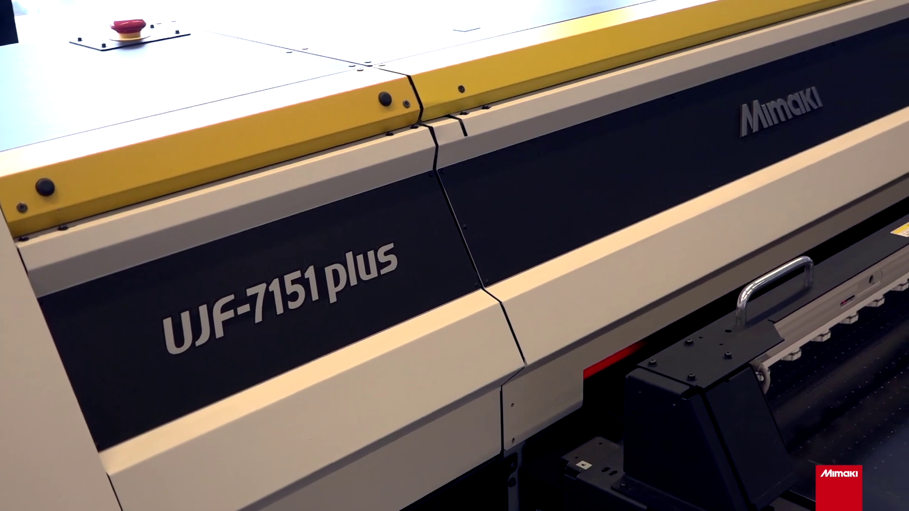
- In RasterLink6Plus, open Keychains-Plexi_UJF7151-Color.eps and Keychains-Plexi_UJF7151-White.eps as jobs for the UJF-7151plus printer
click(13, 36)
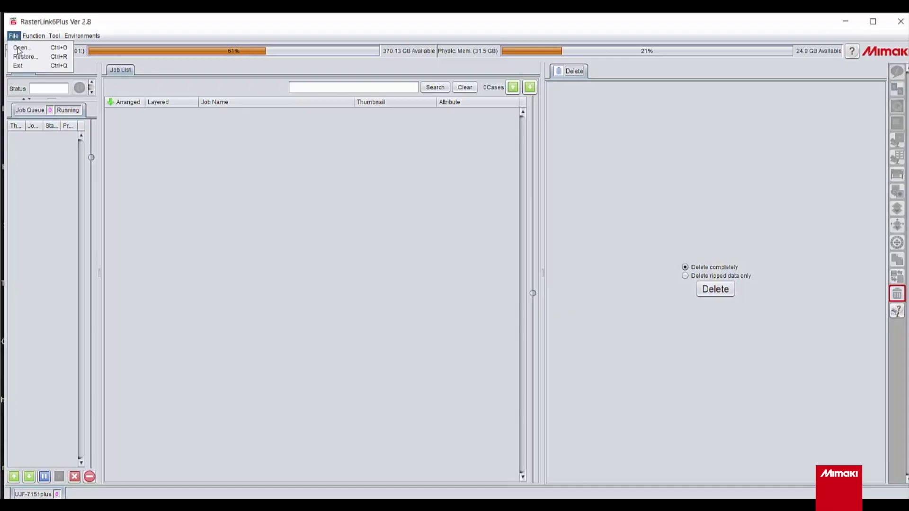
click(21, 49)
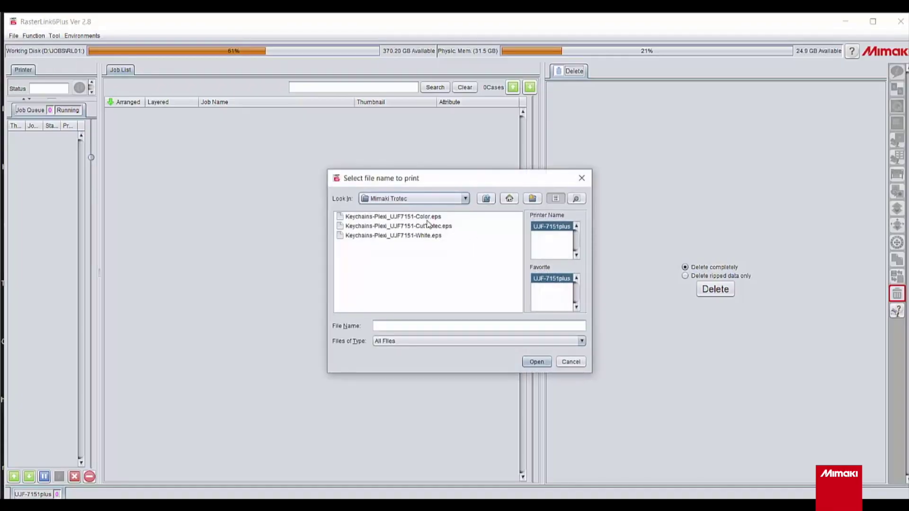
click(410, 219)
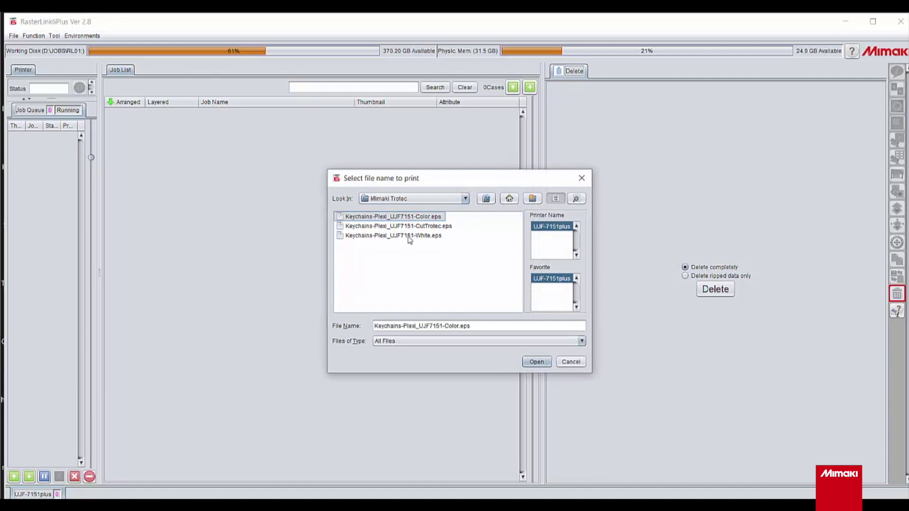
ctrl+click(410, 236)
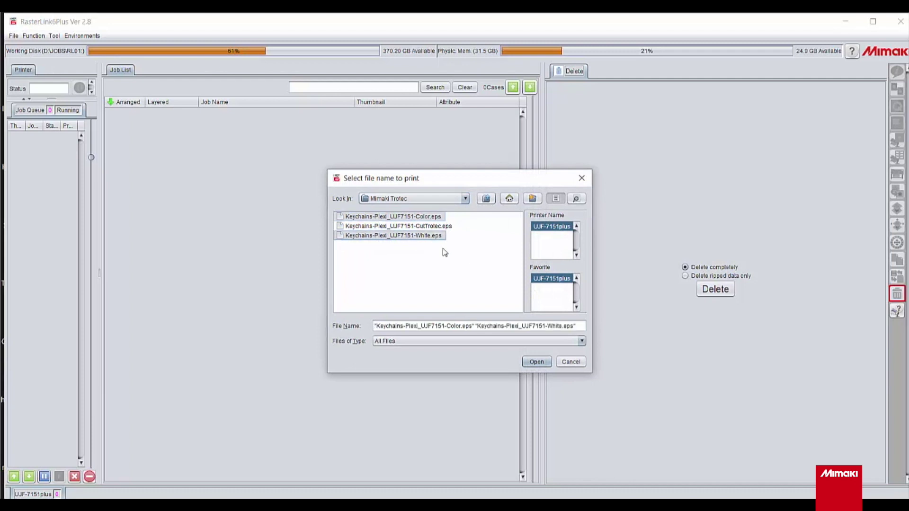
click(534, 362)
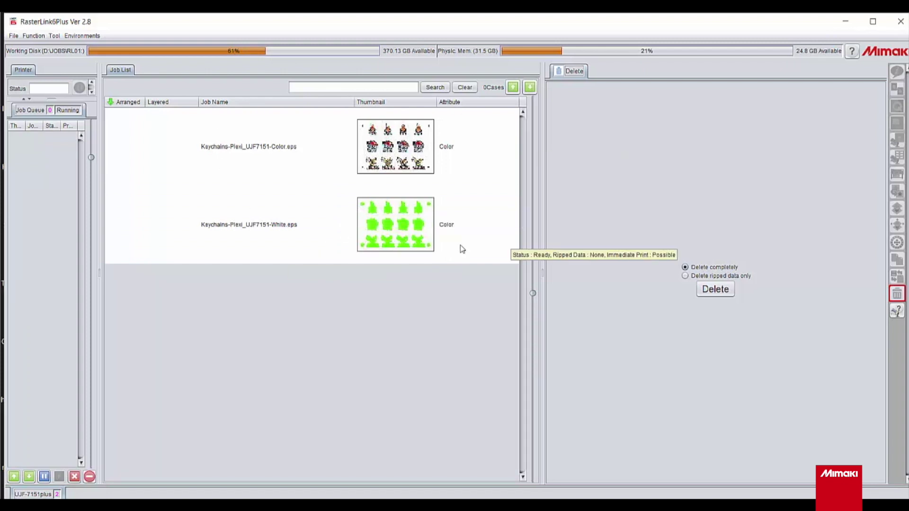
- Create a white special plate at 90% from the Keychains-Plexi_UJF7151-White.eps job, using the Valid Pixel area
click(384, 243)
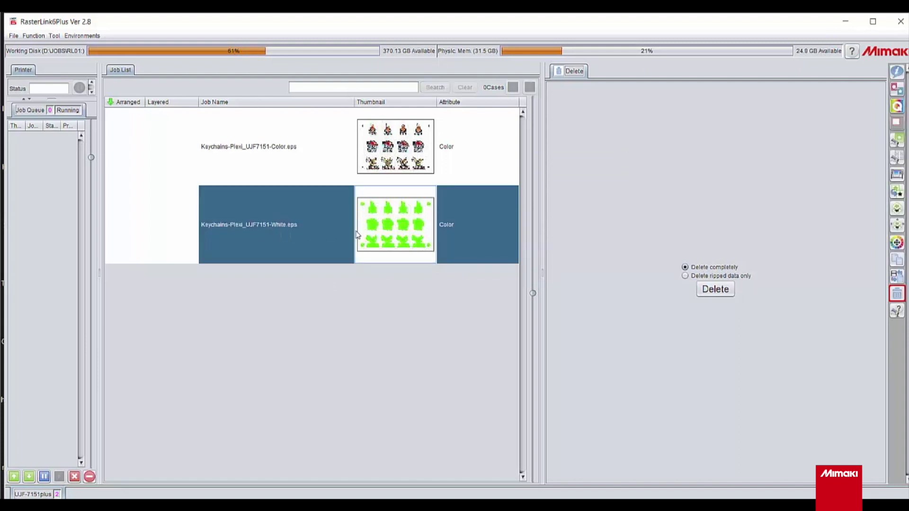
click(896, 191)
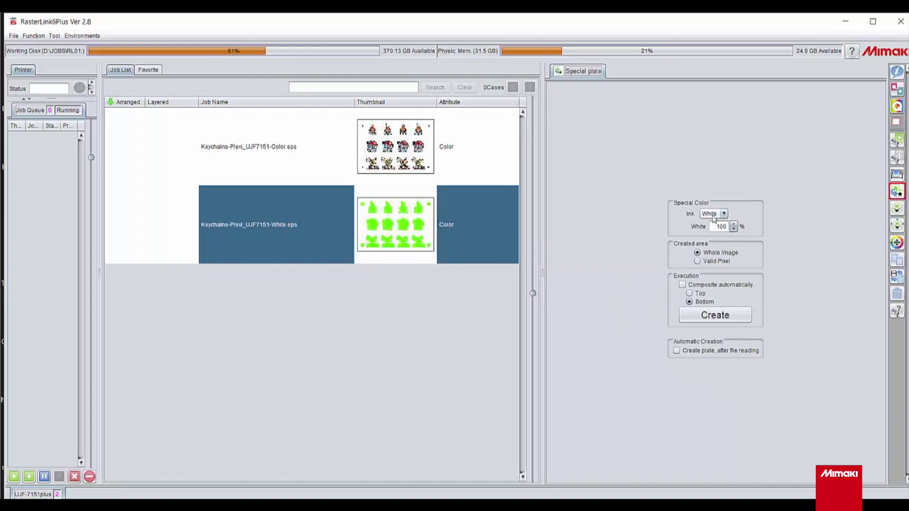
drag(715, 226, 746, 230)
text(90)
click(697, 261)
click(714, 315)
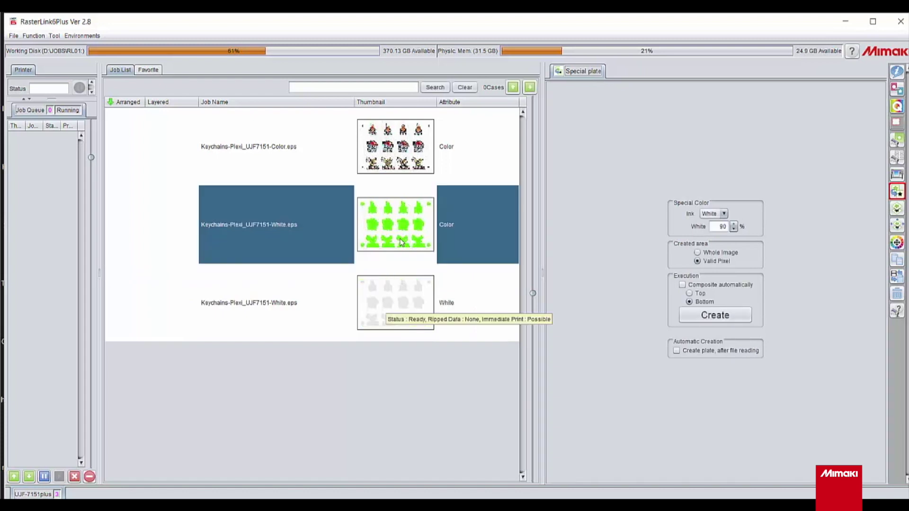
- Delete the Color-attribute Keychains-Plexi_UJF7151-White.eps job completely and duplicate the Keychains-Plexi_UJF7151-Color.eps job once, including ripped data
key(Delete)
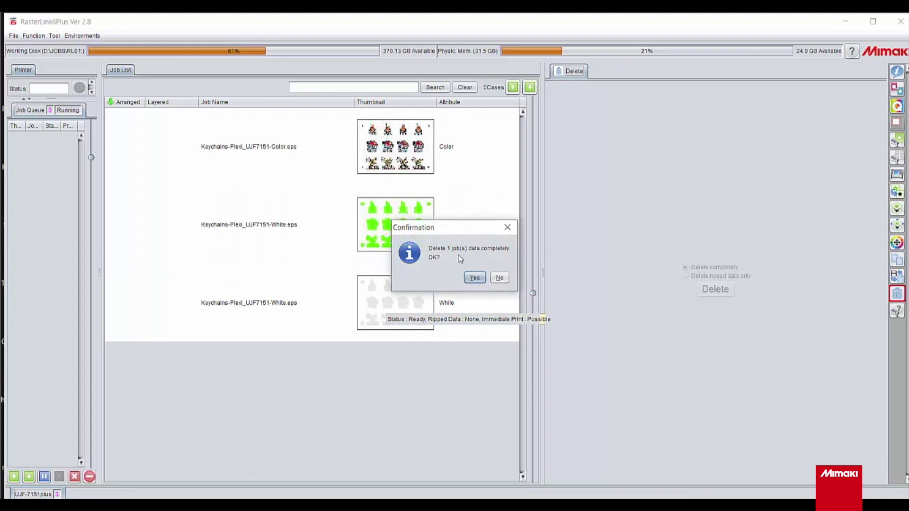
click(473, 276)
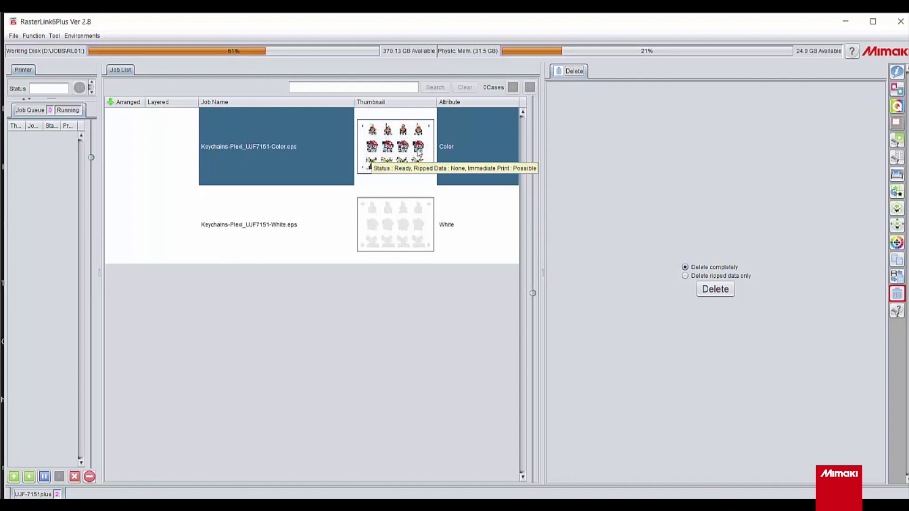
click(896, 260)
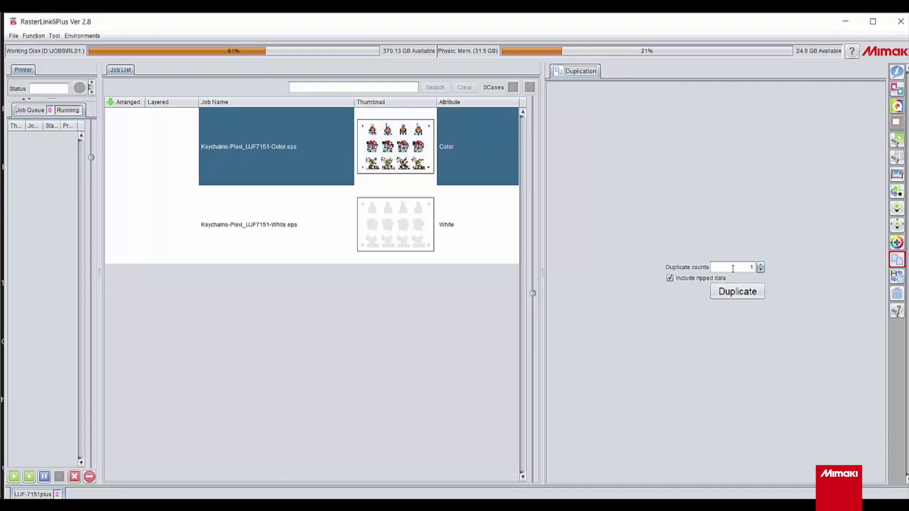
click(737, 296)
click(737, 294)
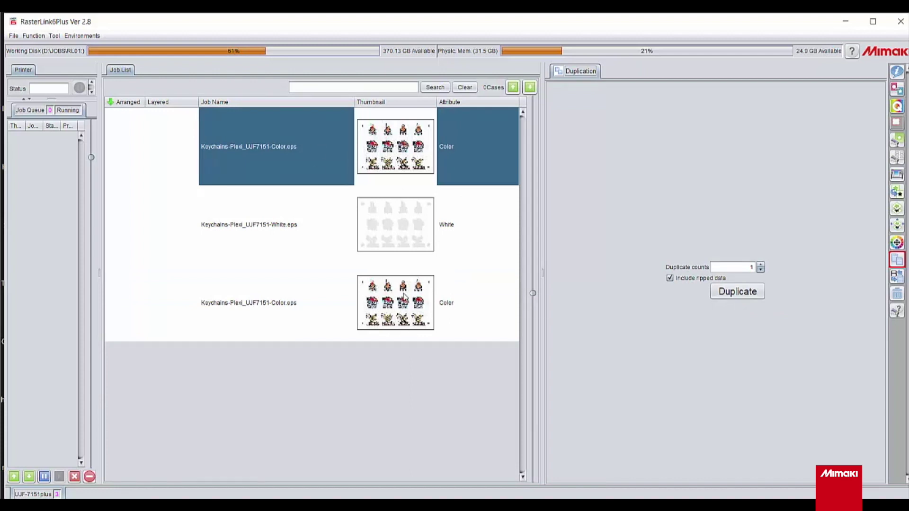
- Composite the Color, White and duplicate Color jobs into one layered print, applying the Keychains-Plexi_UJF7151-Color.eps print condition to all
mouse_move(404, 297)
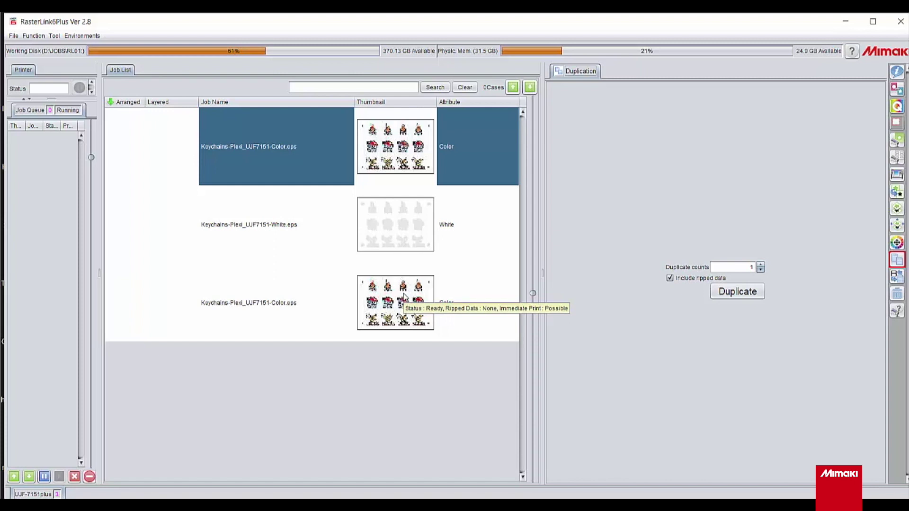
shift+click(403, 297)
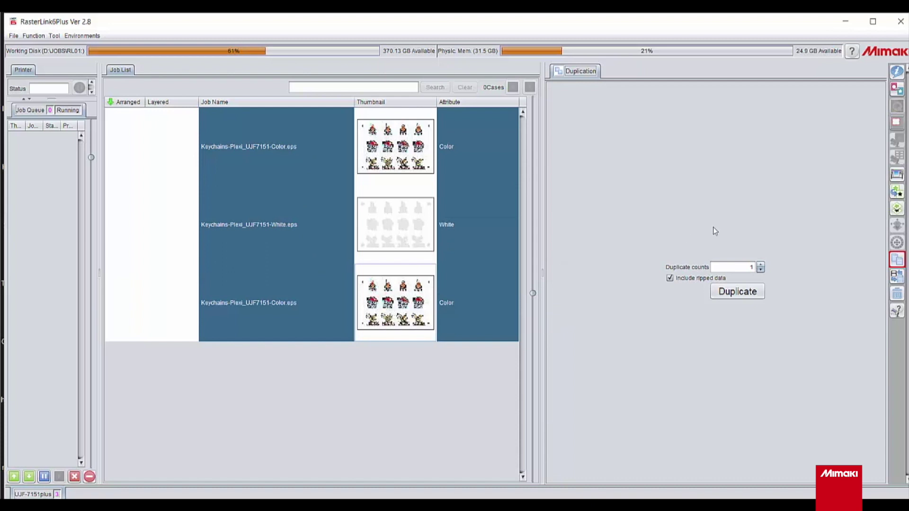
click(896, 209)
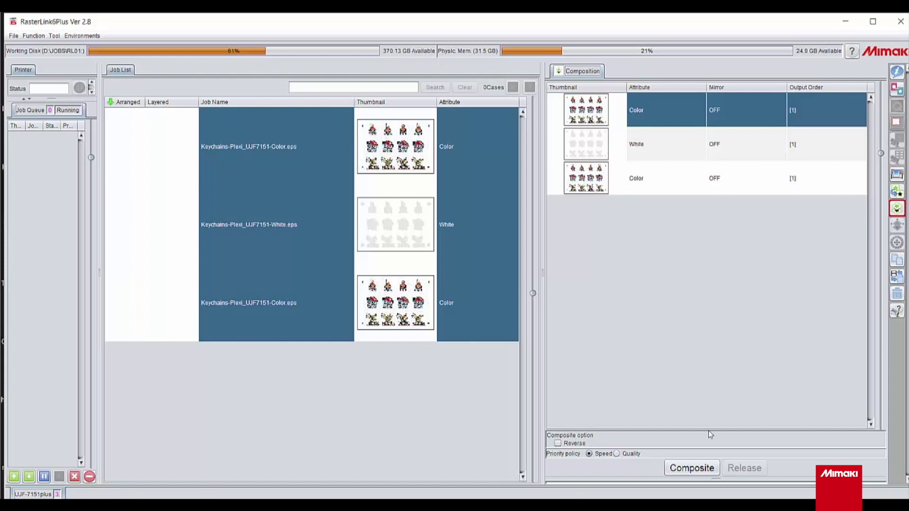
click(682, 470)
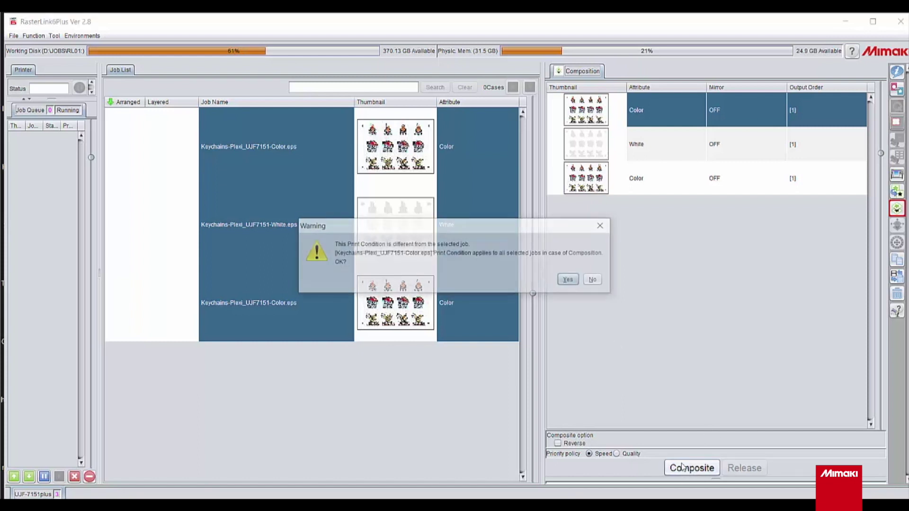
click(571, 279)
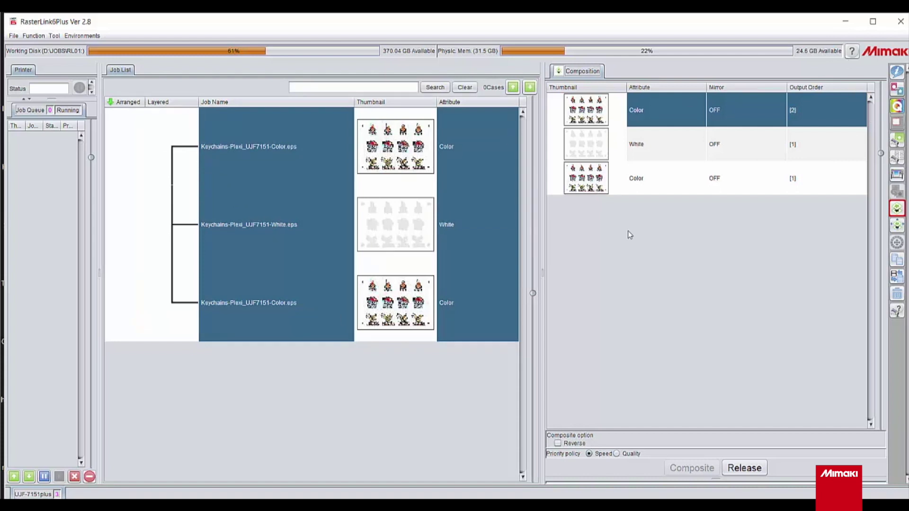
- Review the print quality settings of the composited jobs and open their print execution settings
key(alt+q)
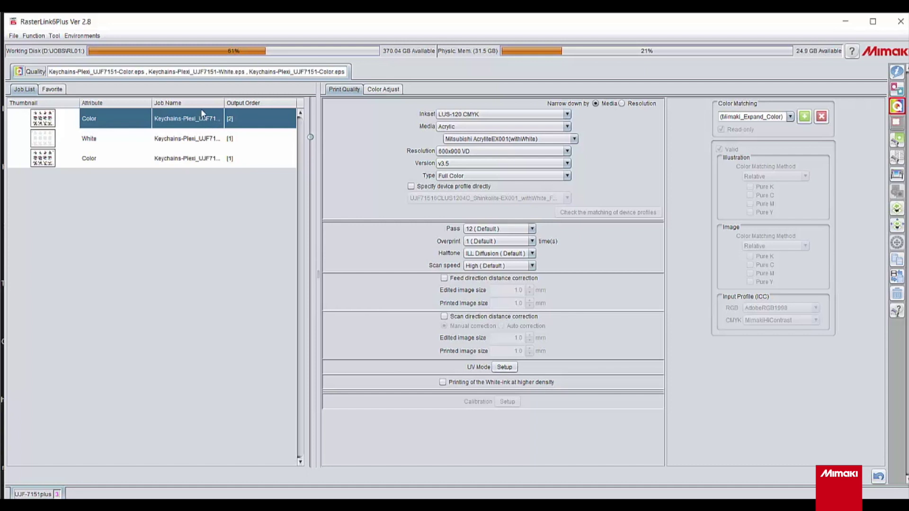
click(897, 175)
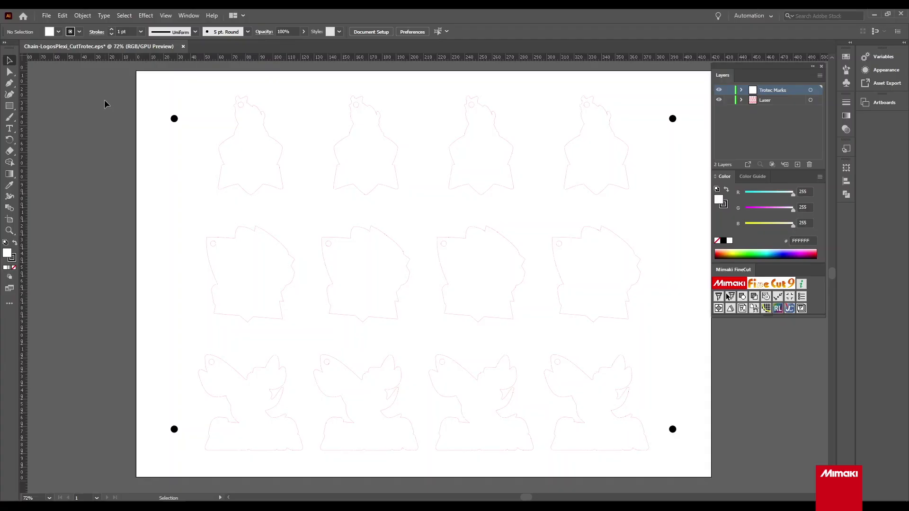
- In Illustrator, inspect the laser contours and Trotec marks of Chain-LogosPlexi_CutTrotec.eps in Outline view and return to the preview
drag(116, 70, 715, 466)
click(720, 435)
key(ctrl+y)
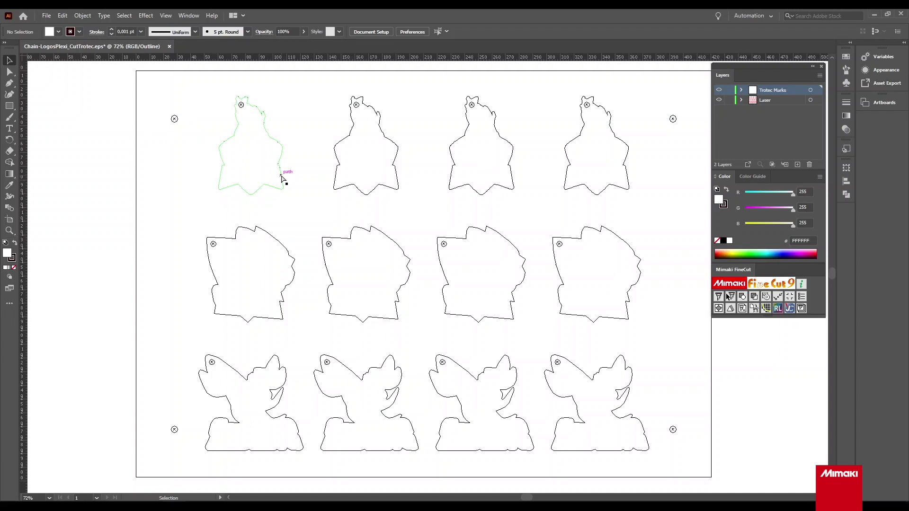
key(ctrl+y)
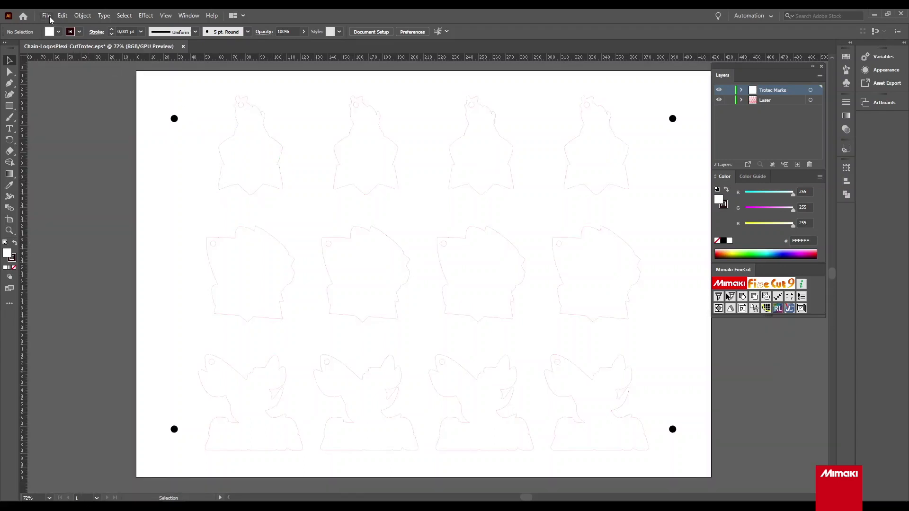
- Open the print settings for the Chain-LogosPlexi_CutTrotec.eps cut file
click(50, 17)
click(84, 286)
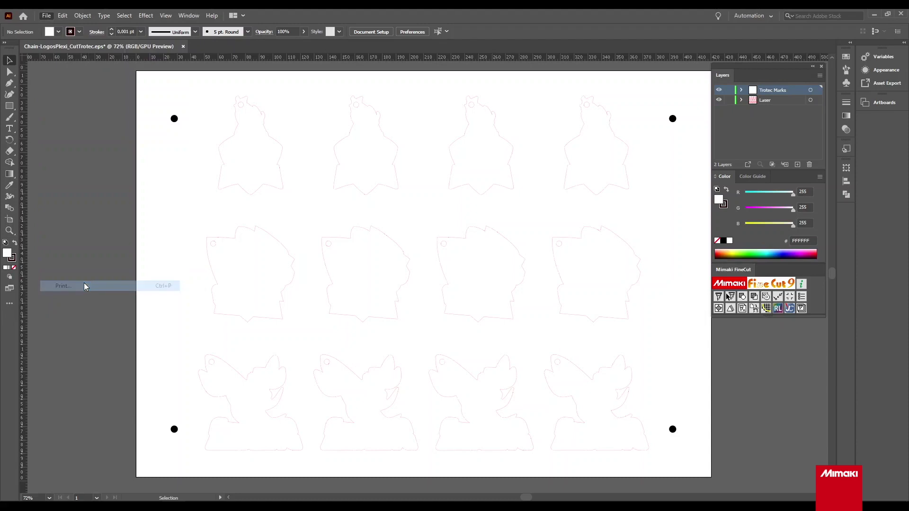